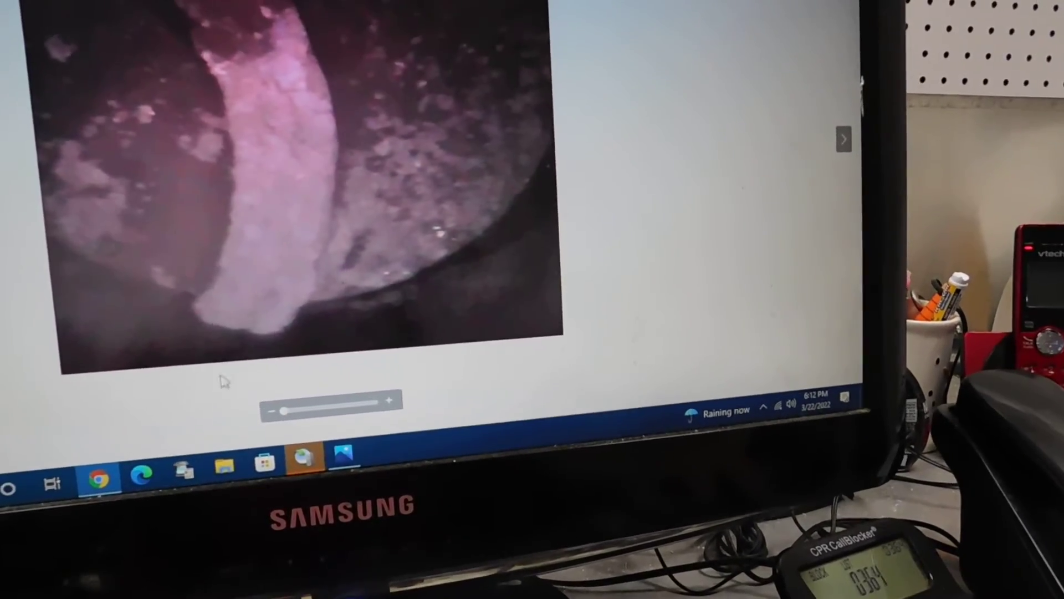
Advance to the next borescope photo, a hazy close-up with crusty deposit along the bottom.
key("Right")
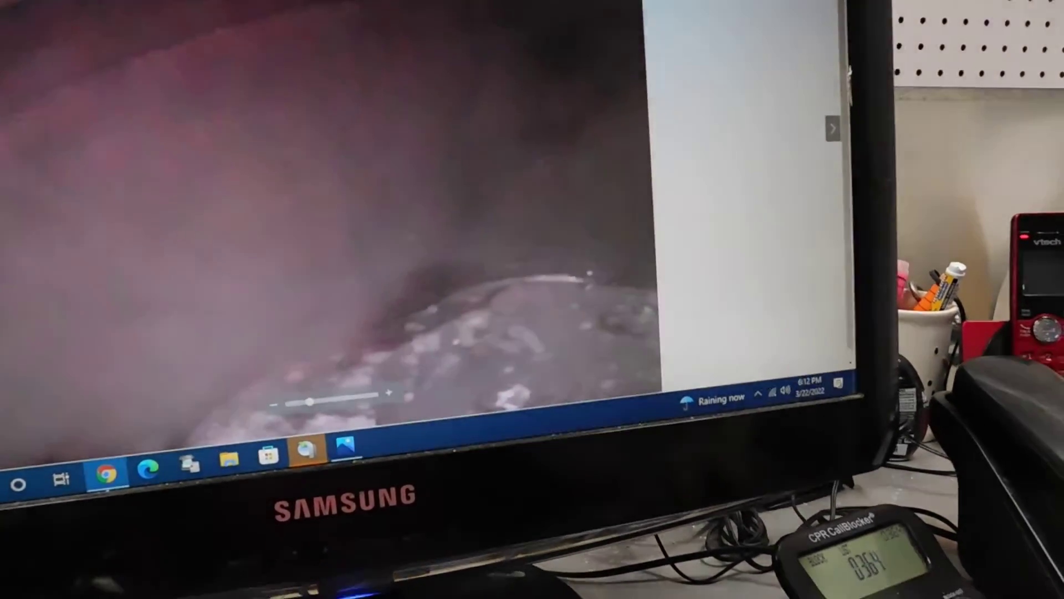